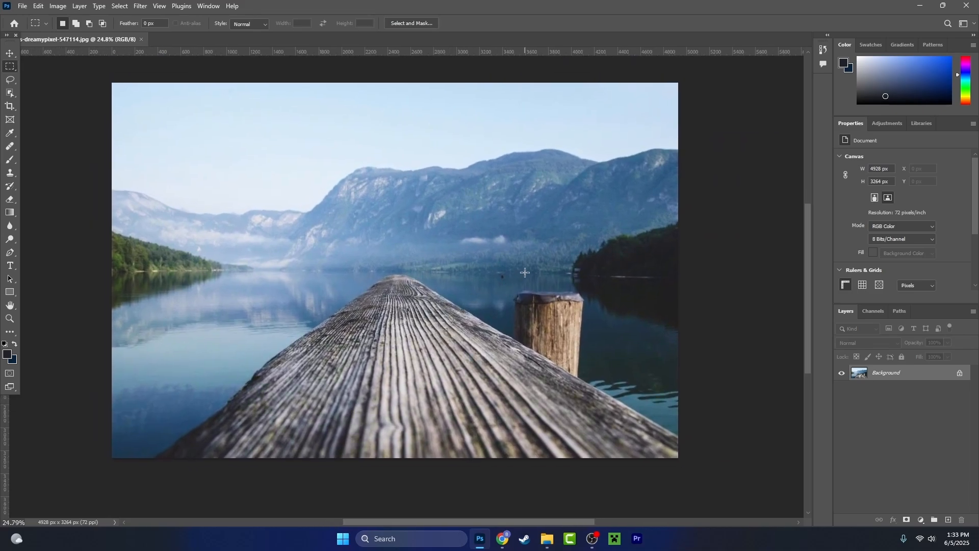
Remove the small dark spot on the lake near the far shoreline with the Spot Healing Brush.
{"action": "scroll", "coordinate": [525, 272], "scroll_direction": "up", "scroll_amount": 10}
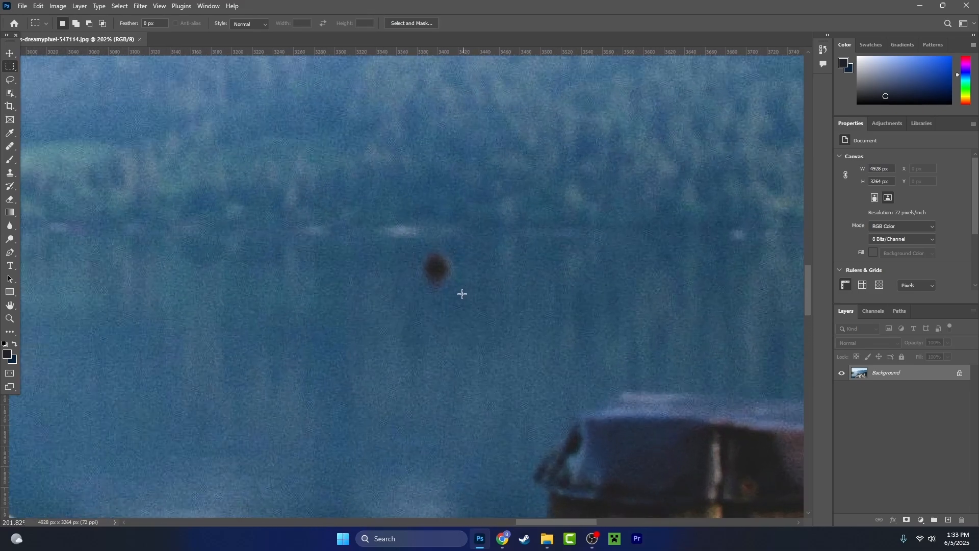
{"action": "scroll", "coordinate": [448, 270], "scroll_direction": "down", "scroll_amount": 6}
{"action": "scroll", "coordinate": [442, 272], "scroll_direction": "up", "scroll_amount": 8}
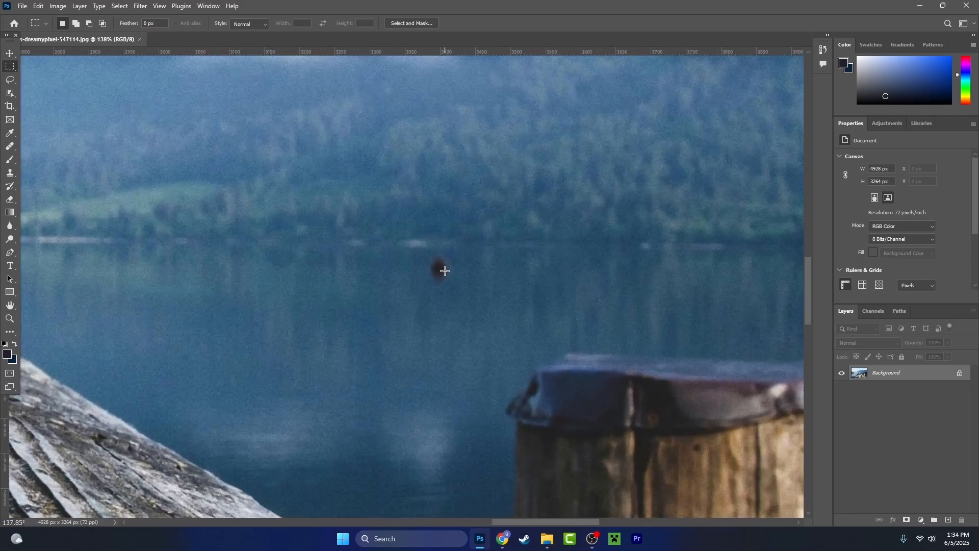
{"action": "scroll", "coordinate": [442, 272], "scroll_direction": "down", "scroll_amount": 8}
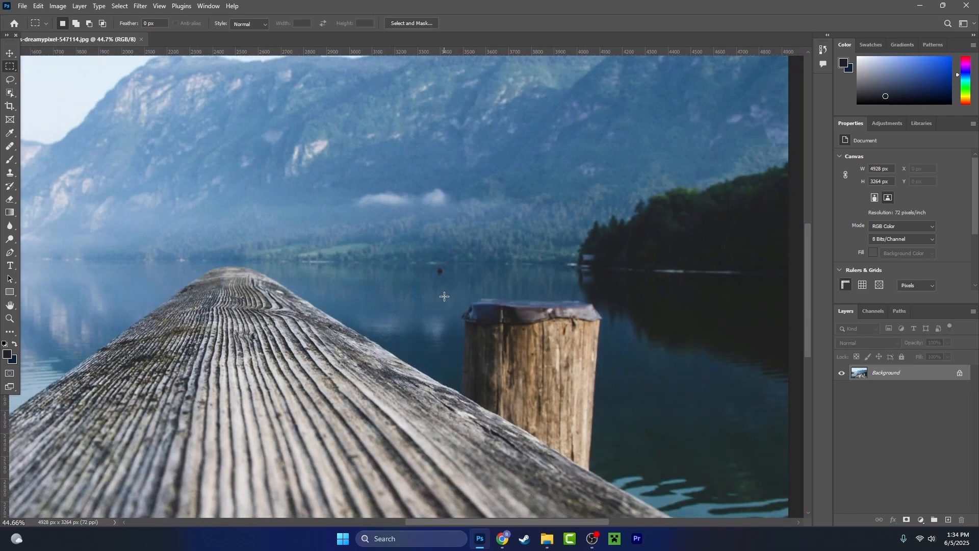
{"action": "scroll", "coordinate": [445, 297], "scroll_direction": "down", "scroll_amount": 2}
{"action": "scroll", "coordinate": [422, 276], "scroll_direction": "up", "scroll_amount": 7}
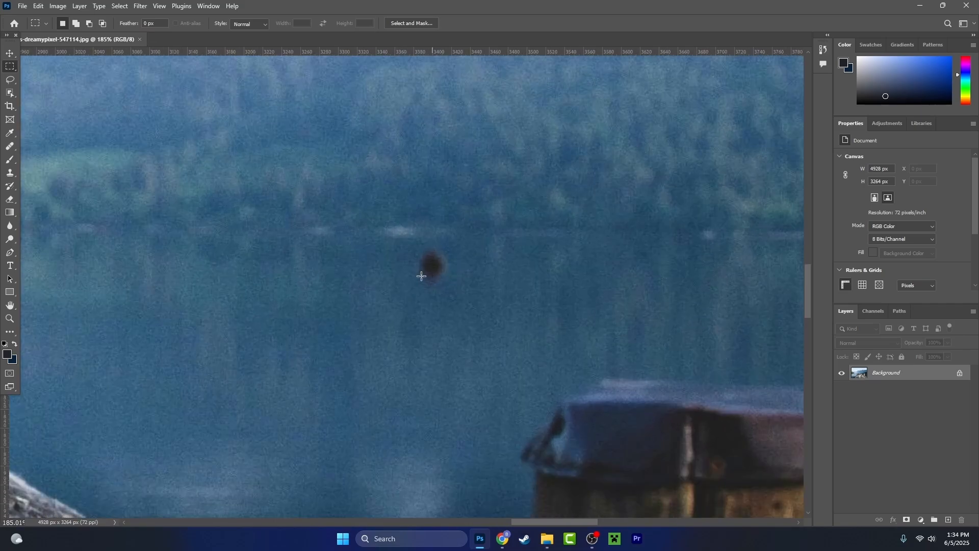
{"action": "key", "text": "j"}
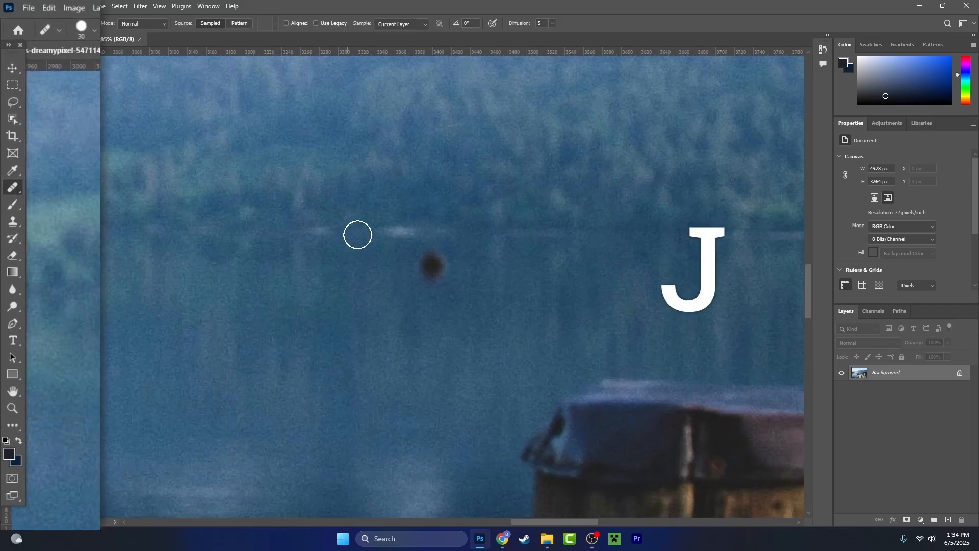
{"action": "right_click", "coordinate": [10, 147]}
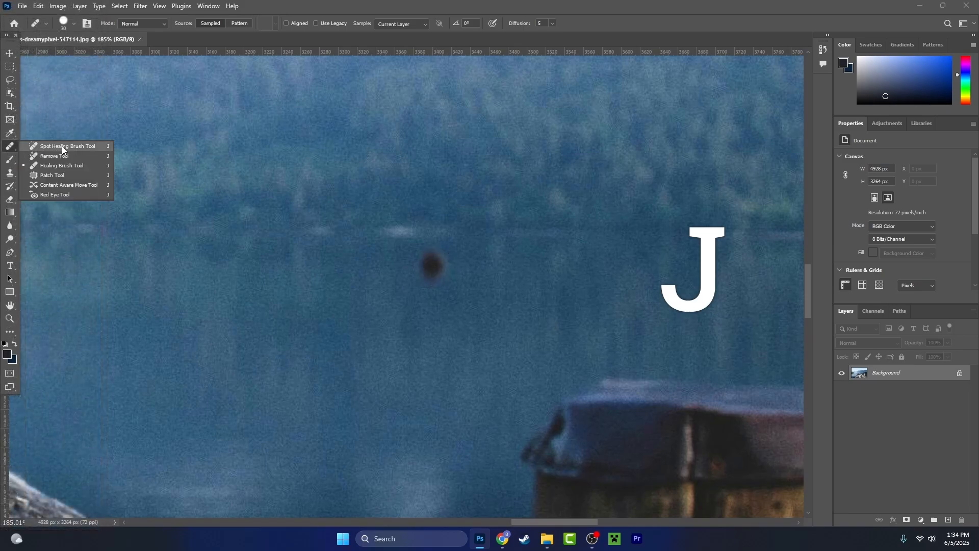
{"action": "left_click", "coordinate": [79, 146]}
{"action": "mouse_move", "coordinate": [431, 259]}
{"action": "left_mouse_down"}
{"action": "mouse_move", "coordinate": [432, 281]}
{"action": "mouse_move", "coordinate": [393, 269]}
{"action": "mouse_move", "coordinate": [404, 260]}
{"action": "mouse_move", "coordinate": [422, 274]}
{"action": "mouse_move", "coordinate": [454, 268]}
{"action": "mouse_move", "coordinate": [430, 268]}
{"action": "mouse_move", "coordinate": [423, 281]}
{"action": "mouse_move", "coordinate": [438, 263]}
{"action": "left_mouse_up"}
{"action": "scroll", "coordinate": [457, 308], "scroll_direction": "down", "scroll_amount": 8}
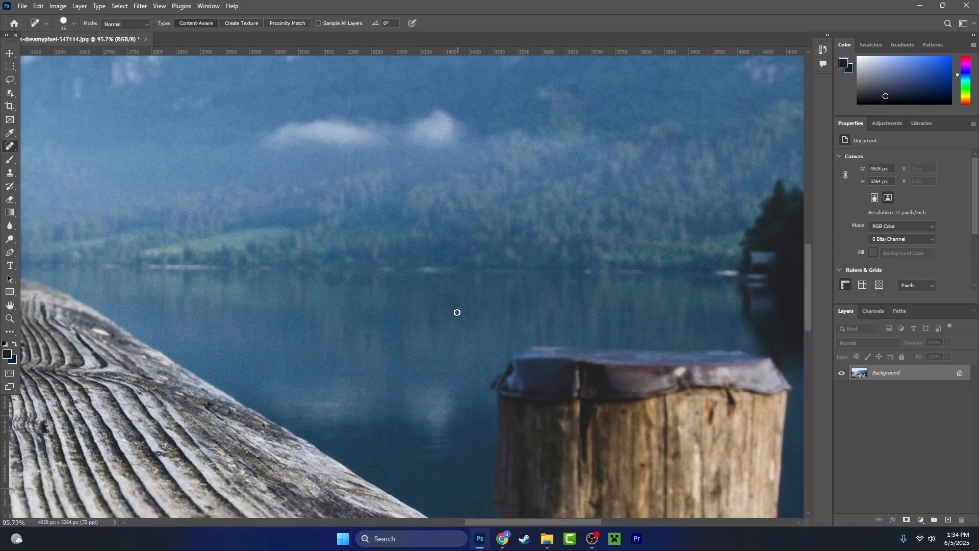
{"action": "scroll", "coordinate": [449, 311], "scroll_direction": "down", "scroll_amount": 6}
Unlock the Background layer and open it in the Camera Raw Filter.
{"action": "mouse_move", "coordinate": [331, 368]}
{"action": "left_mouse_down"}
{"action": "mouse_move", "coordinate": [488, 322]}
{"action": "mouse_move", "coordinate": [375, 350]}
{"action": "mouse_move", "coordinate": [413, 356]}
{"action": "left_mouse_up"}
{"action": "key", "text": "m"}
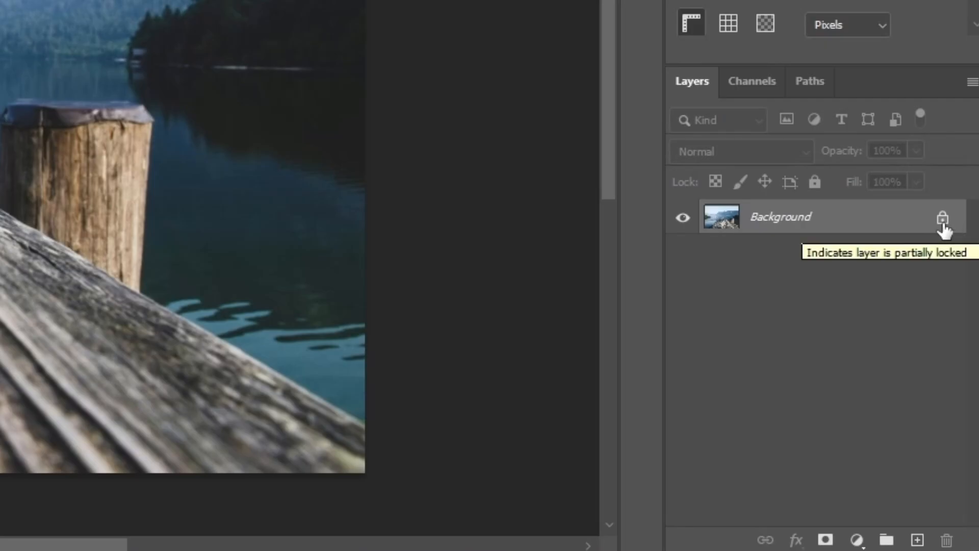
{"action": "left_click", "coordinate": [942, 218]}
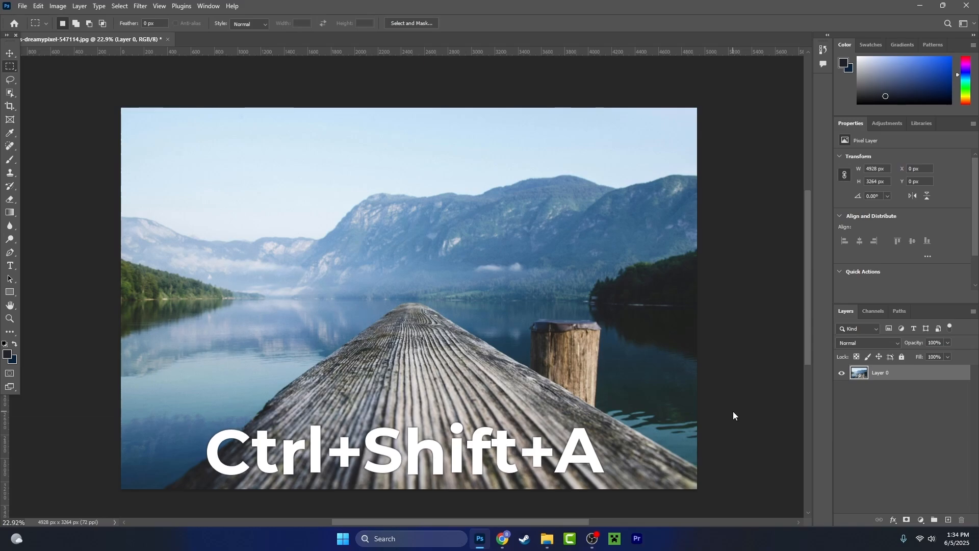
{"action": "key", "text": "ctrl+shift+a"}
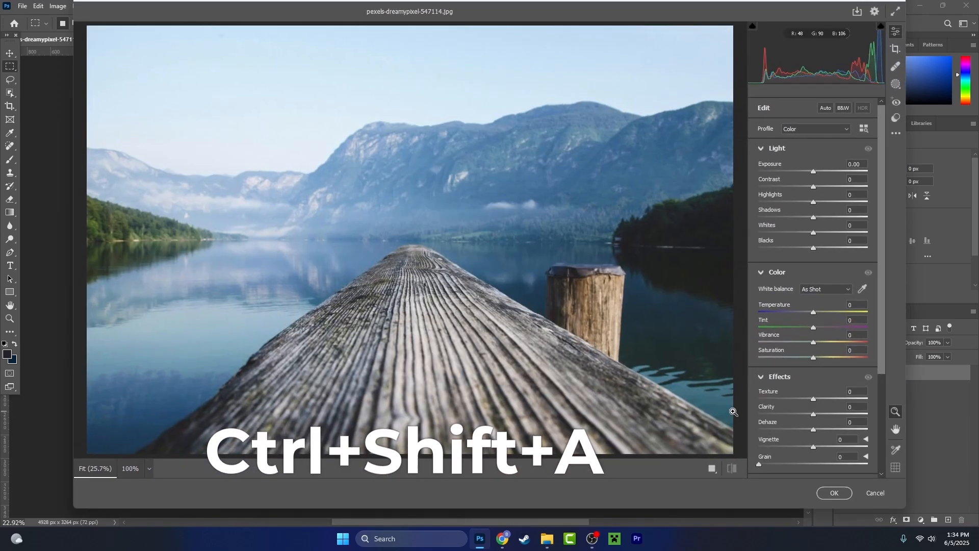
Examine the photo in the Camera Raw preview at different zoom levels and look over the available adjustment sections.
{"action": "left_click", "coordinate": [459, 319], "text": "alt"}
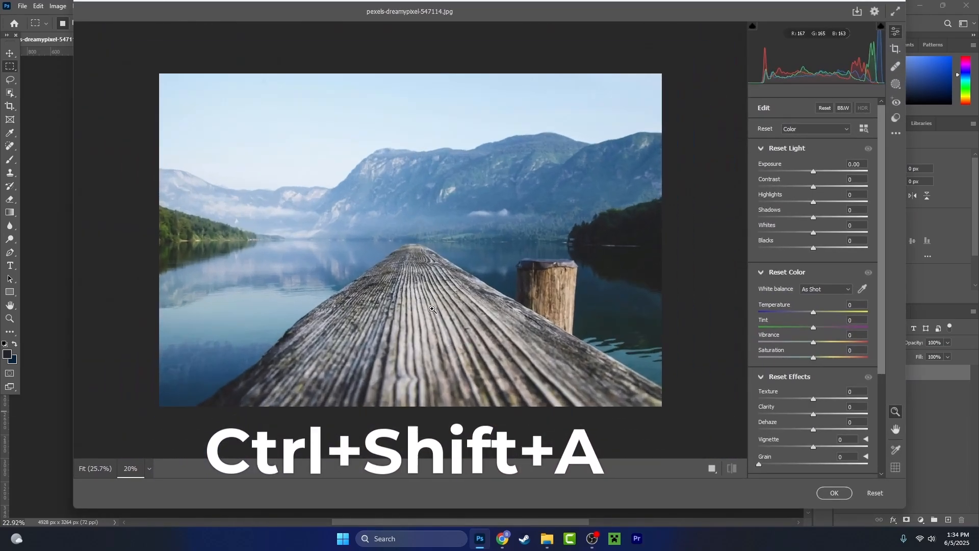
{"action": "scroll", "coordinate": [423, 304], "scroll_direction": "up", "scroll_amount": 5, "text": "alt"}
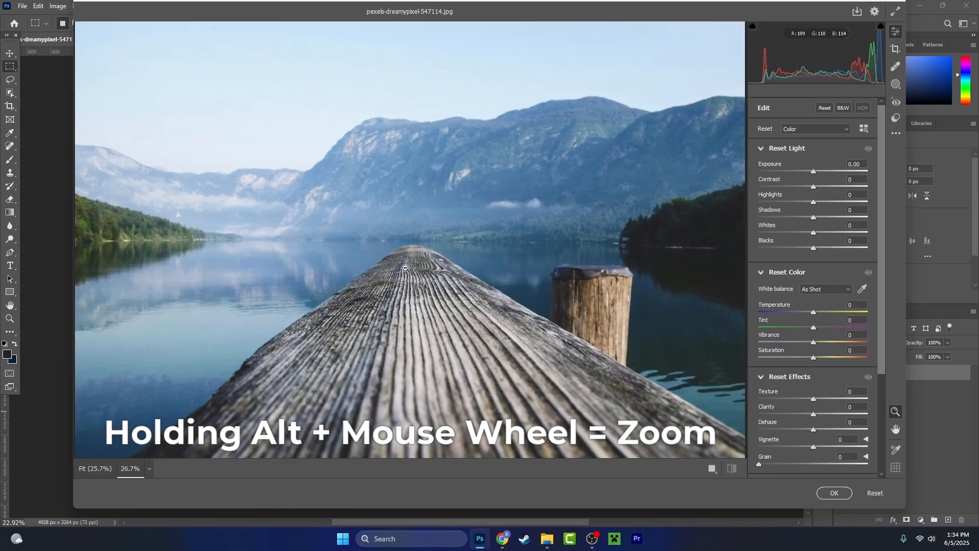
{"action": "scroll", "coordinate": [403, 278], "scroll_direction": "down", "scroll_amount": 5}
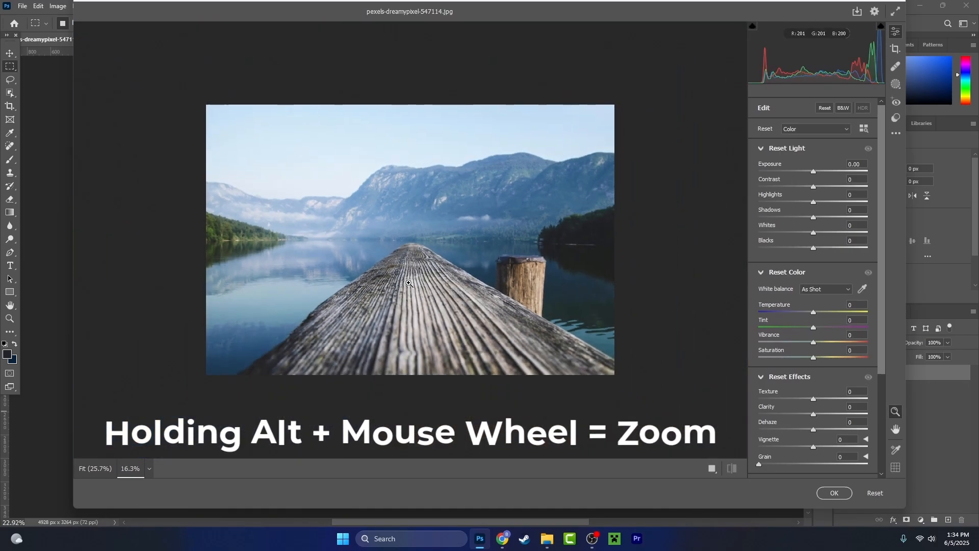
{"action": "key", "text": "space"}
{"action": "left_click_drag", "start_coordinate": [480, 274], "coordinate": [469, 306]}
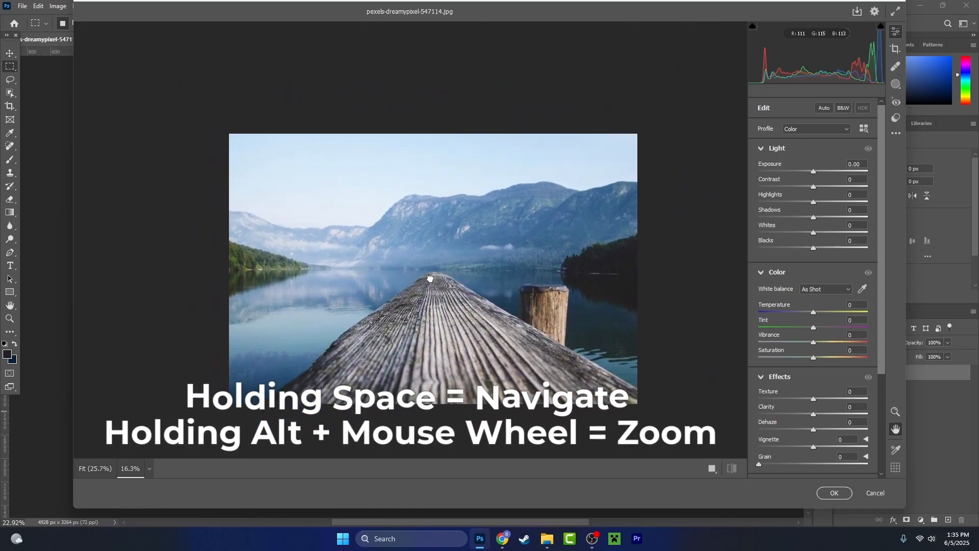
{"action": "scroll", "coordinate": [418, 265], "scroll_direction": "up", "scroll_amount": 2, "text": "alt"}
{"action": "left_click_drag", "start_coordinate": [407, 259], "coordinate": [403, 278]}
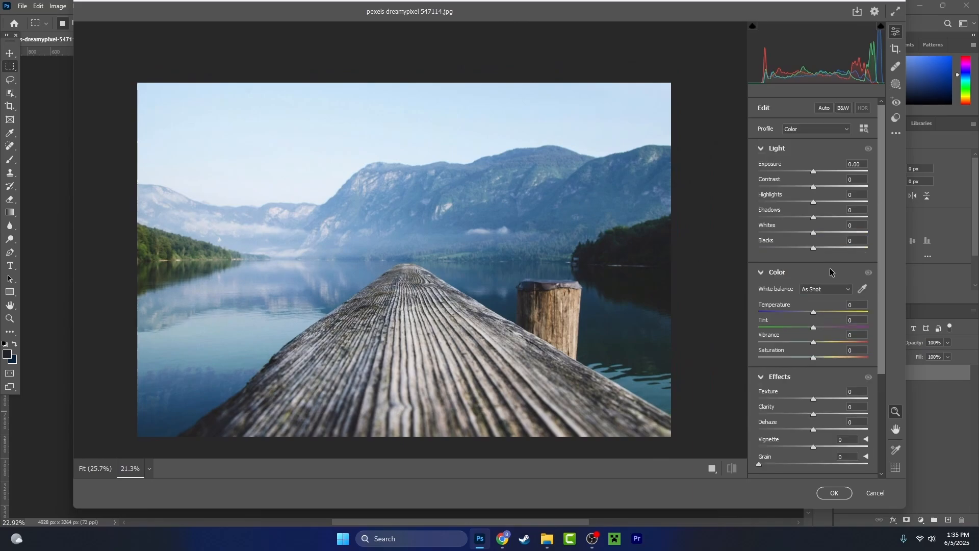
{"action": "scroll", "coordinate": [831, 272], "scroll_direction": "down", "scroll_amount": 5}
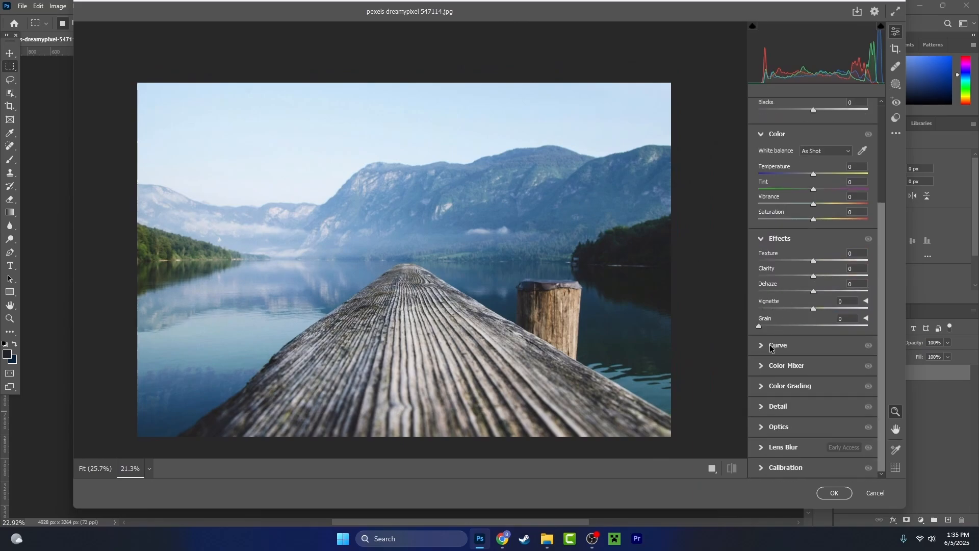
{"action": "scroll", "coordinate": [771, 348], "scroll_direction": "up", "scroll_amount": 5}
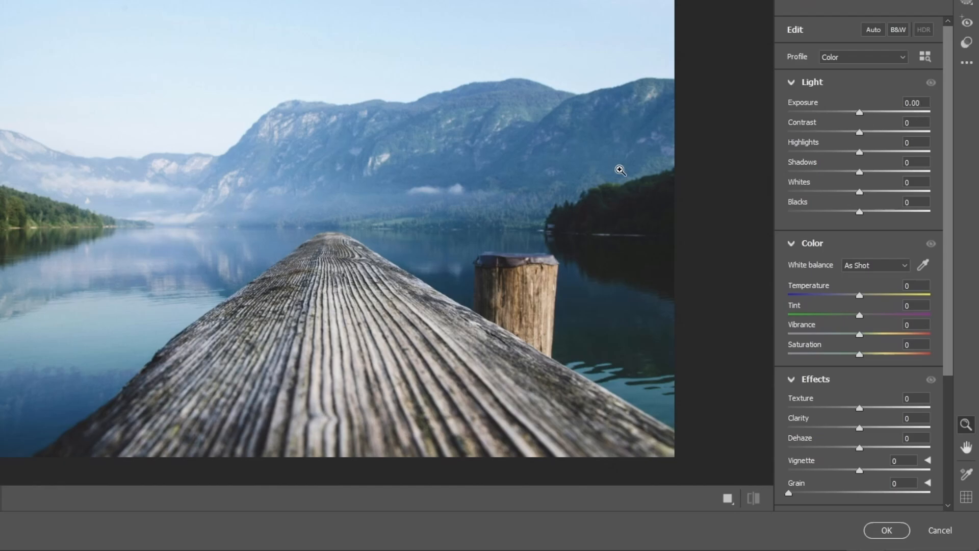
Set the exposure to +0.20 and the contrast to +7.
{"action": "left_click", "coordinate": [926, 113]}
{"action": "type", "text": "0.2"}
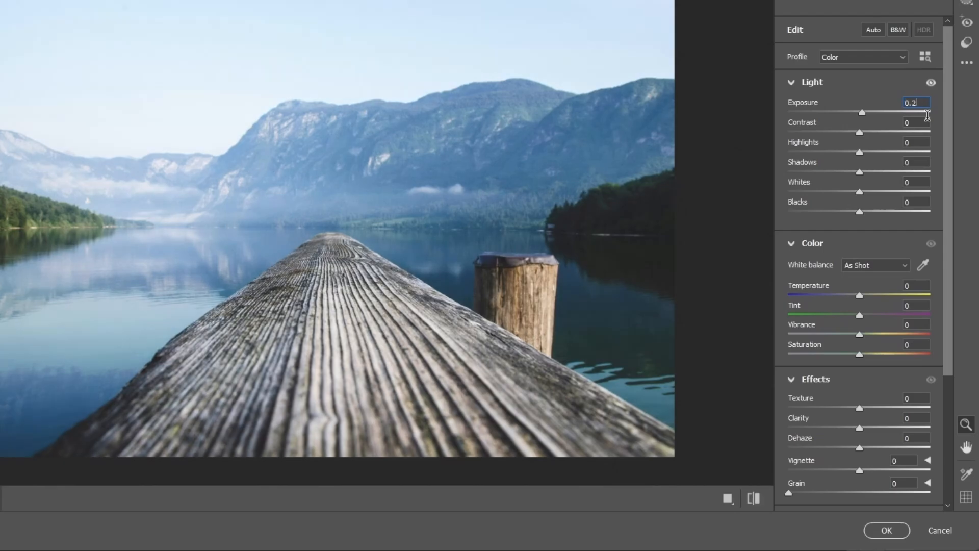
{"action": "left_click", "coordinate": [493, 193]}
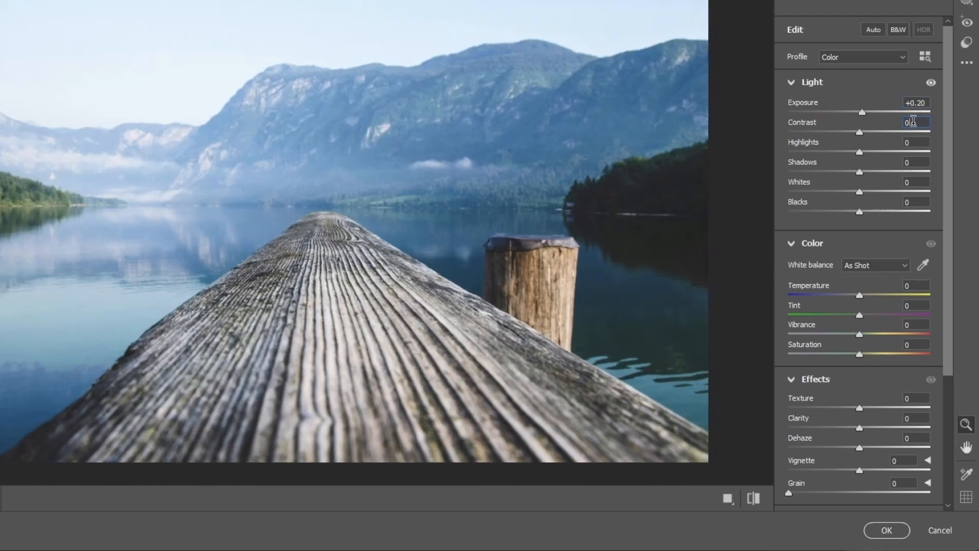
{"action": "type", "text": "5"}
{"action": "left_click_drag", "start_coordinate": [863, 133], "coordinate": [862, 134]}
{"action": "double_click", "coordinate": [912, 121]}
{"action": "type", "text": "7"}
Lower the highlights to -100 and check the effect on the wooden beam.
{"action": "left_click_drag", "start_coordinate": [860, 152], "coordinate": [782, 159]}
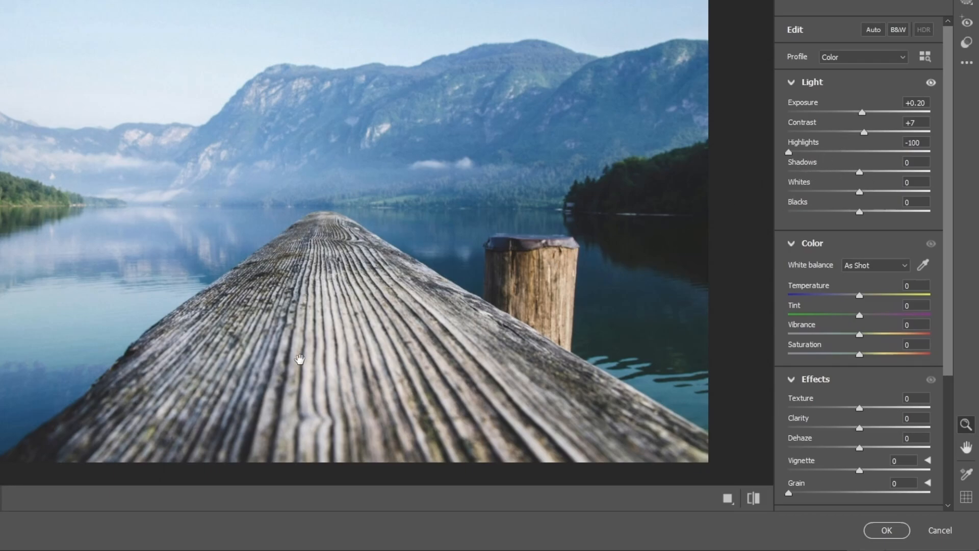
{"action": "left_click_drag", "start_coordinate": [303, 354], "coordinate": [441, 249]}
{"action": "scroll", "coordinate": [250, 319], "scroll_direction": "up", "scroll_amount": 1}
{"action": "left_click_drag", "start_coordinate": [190, 391], "coordinate": [285, 362]}
{"action": "scroll", "coordinate": [285, 362], "scroll_direction": "down", "scroll_amount": 3}
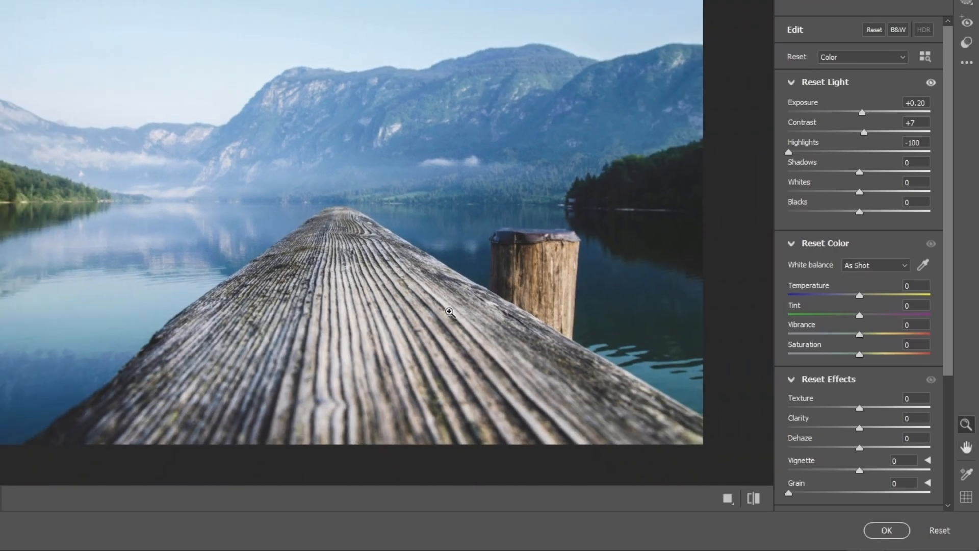
Set the shadows to +3 and check the darker areas of the photo.
{"action": "mouse_move", "coordinate": [859, 173]}
{"action": "left_mouse_down"}
{"action": "mouse_move", "coordinate": [920, 173]}
{"action": "mouse_move", "coordinate": [846, 176]}
{"action": "mouse_move", "coordinate": [865, 176]}
{"action": "left_mouse_up"}
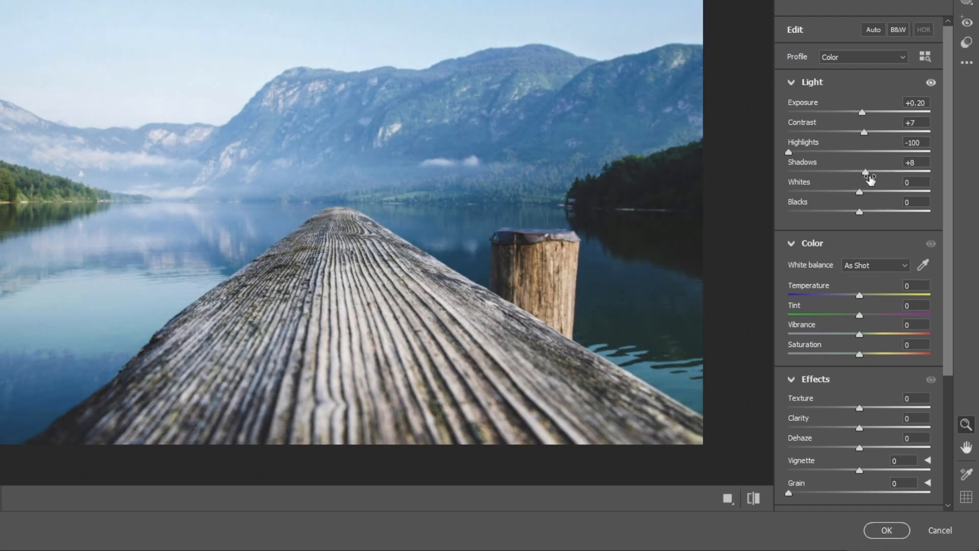
{"action": "type", "text": "3"}
{"action": "scroll", "coordinate": [405, 221], "scroll_direction": "up", "scroll_amount": 3}
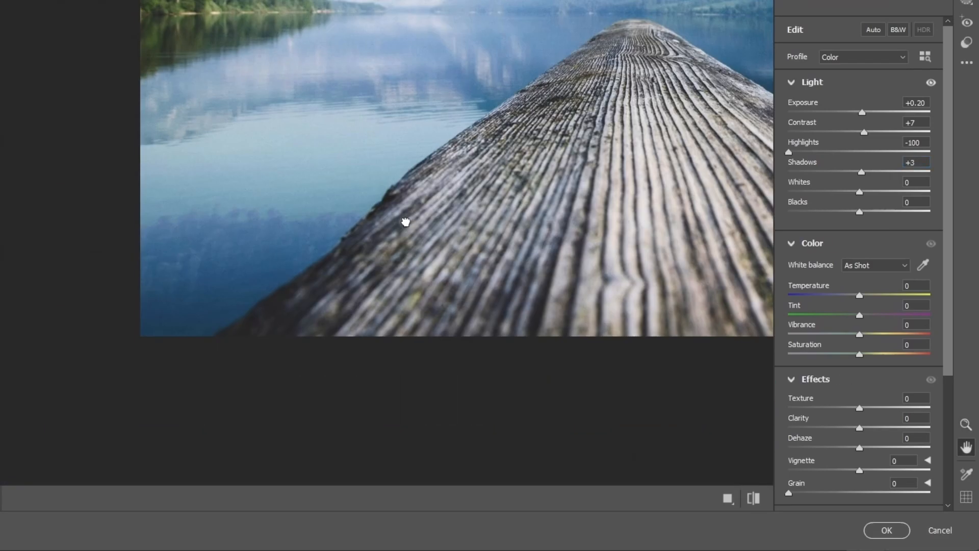
{"action": "scroll", "coordinate": [406, 222], "scroll_direction": "down", "scroll_amount": 3}
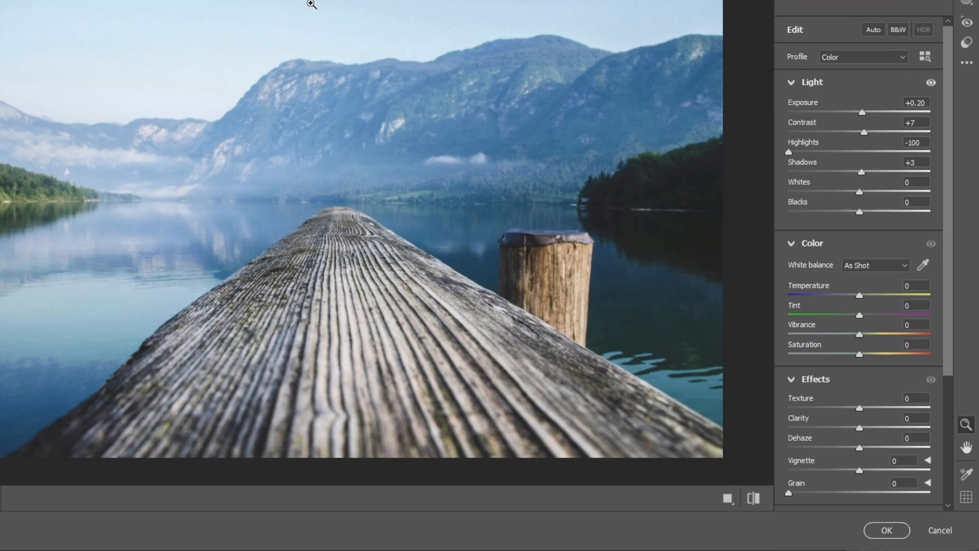
Lower the whites to -29.
{"action": "left_click_drag", "start_coordinate": [857, 194], "coordinate": [834, 200]}
{"action": "key", "text": "alt"}
{"action": "left_click", "coordinate": [430, 213], "text": "alt"}
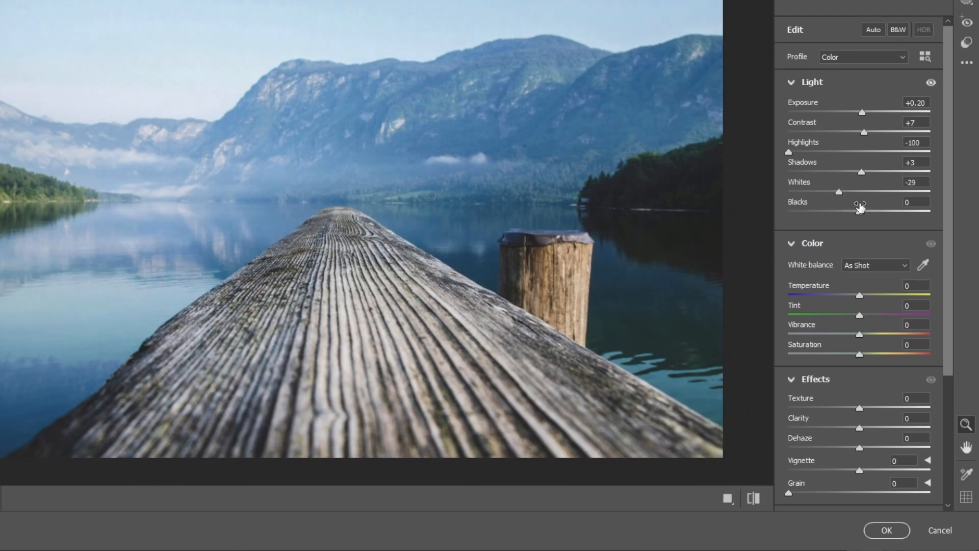
Inspect the dark areas around the lake and beam, and set the blacks to -10.
{"action": "key", "text": "alt"}
{"action": "left_click", "coordinate": [408, 209]}
{"action": "key", "text": "space"}
{"action": "left_click_drag", "start_coordinate": [659, 211], "coordinate": [403, 251]}
{"action": "scroll", "coordinate": [422, 246], "scroll_direction": "up", "scroll_amount": 3}
{"action": "key", "text": "space"}
{"action": "left_click_drag", "start_coordinate": [630, 246], "coordinate": [254, 254]}
{"action": "scroll", "coordinate": [513, 247], "scroll_direction": "up", "scroll_amount": 2}
{"action": "key", "text": "space"}
{"action": "left_click_drag", "start_coordinate": [459, 252], "coordinate": [418, 210]}
{"action": "mouse_move", "coordinate": [860, 213]}
{"action": "left_mouse_down"}
{"action": "mouse_move", "coordinate": [839, 212]}
{"action": "mouse_move", "coordinate": [911, 218]}
{"action": "mouse_move", "coordinate": [798, 218]}
{"action": "mouse_move", "coordinate": [821, 223]}
{"action": "mouse_move", "coordinate": [836, 218]}
{"action": "mouse_move", "coordinate": [794, 213]}
{"action": "mouse_move", "coordinate": [832, 219]}
{"action": "mouse_move", "coordinate": [785, 225]}
{"action": "mouse_move", "coordinate": [884, 217]}
{"action": "mouse_move", "coordinate": [835, 219]}
{"action": "mouse_move", "coordinate": [856, 221]}
{"action": "mouse_move", "coordinate": [845, 221]}
{"action": "left_mouse_up"}
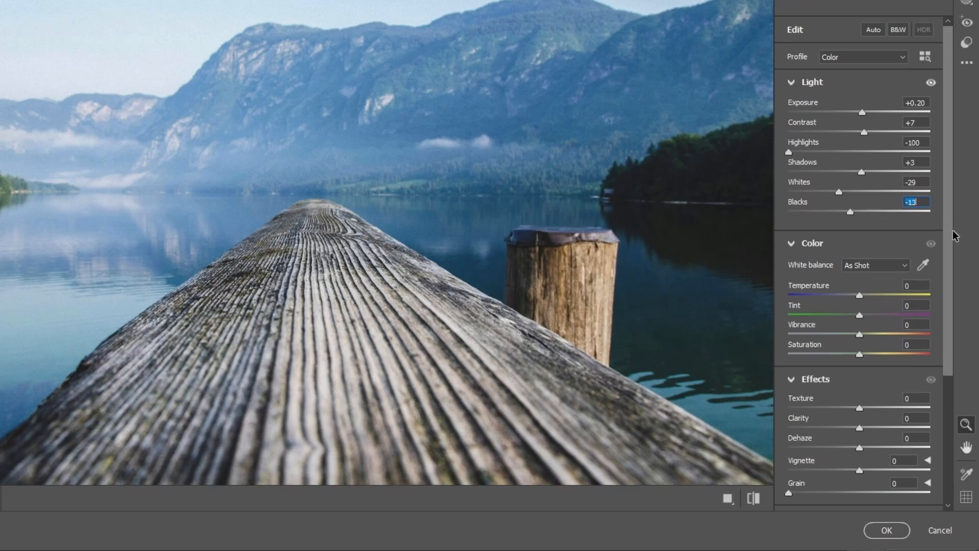
{"action": "type", "text": "-10"}
Cool the white balance by setting the temperature to -5.
{"action": "left_click_drag", "start_coordinate": [860, 295], "coordinate": [837, 300]}
{"action": "left_click_drag", "start_coordinate": [865, 296], "coordinate": [855, 294]}
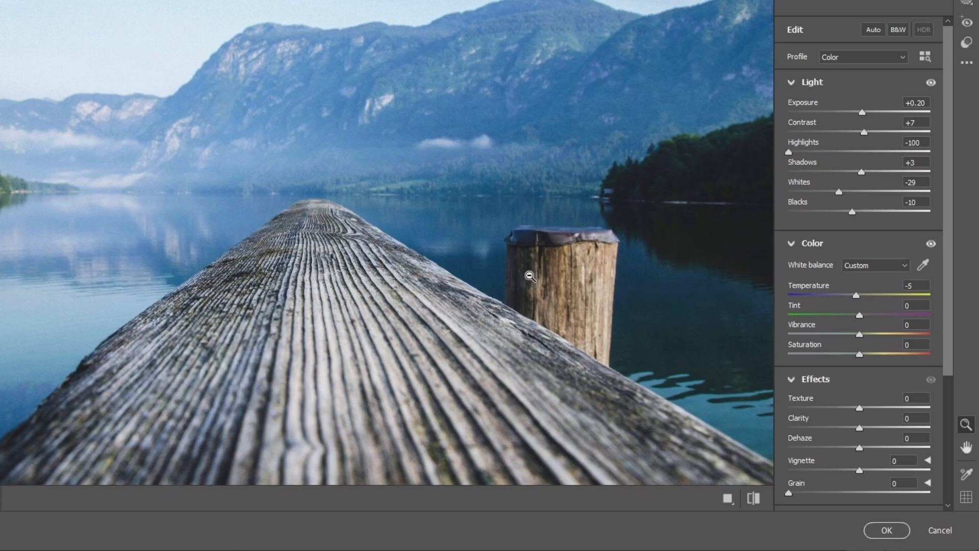
{"action": "left_click", "coordinate": [531, 275], "text": "alt"}
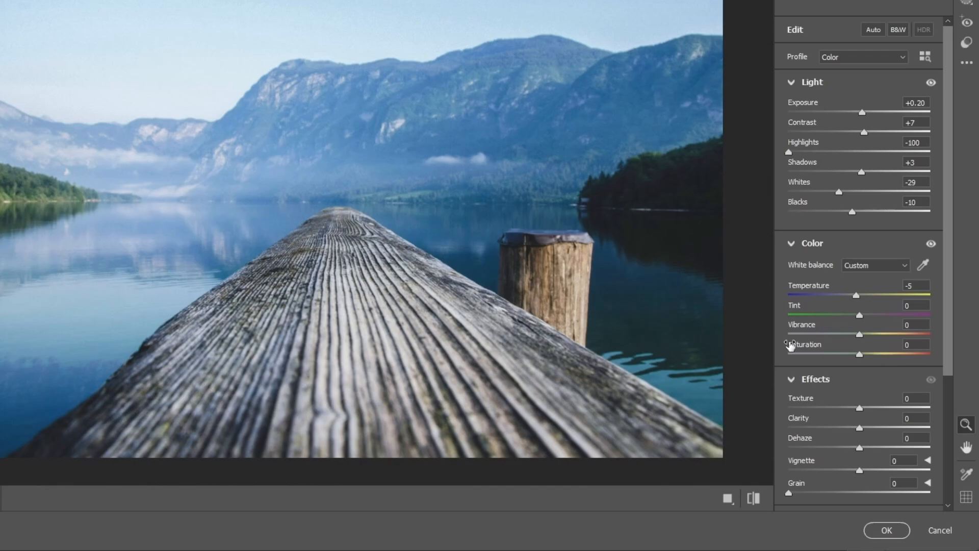
Try the saturation and vibrance at -100, and reset them.
{"action": "left_click_drag", "start_coordinate": [860, 354], "coordinate": [774, 353]}
{"action": "left_click_drag", "start_coordinate": [859, 334], "coordinate": [784, 334]}
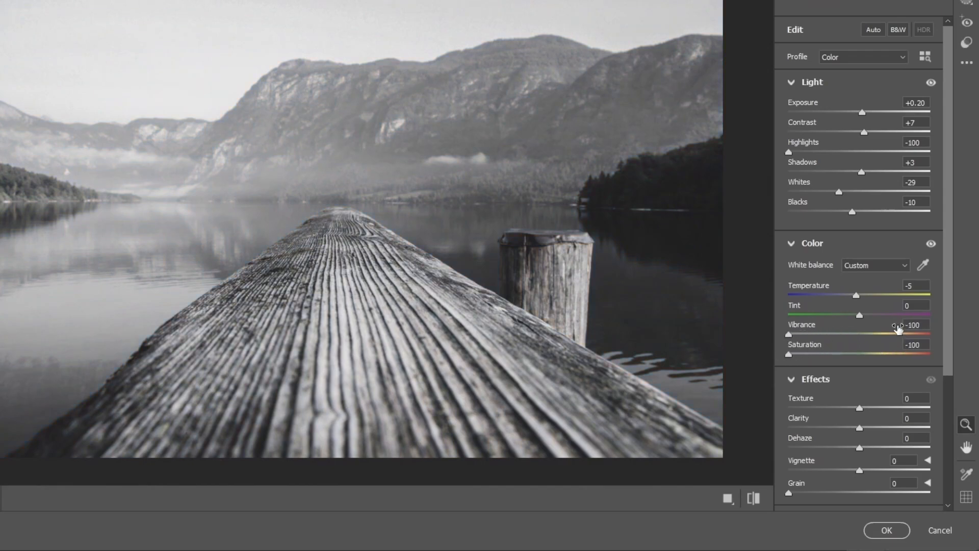
{"action": "double_click", "coordinate": [860, 353]}
Set the saturation to +8 and the vibrance to +7.
{"action": "left_click_drag", "start_coordinate": [858, 354], "coordinate": [865, 359]}
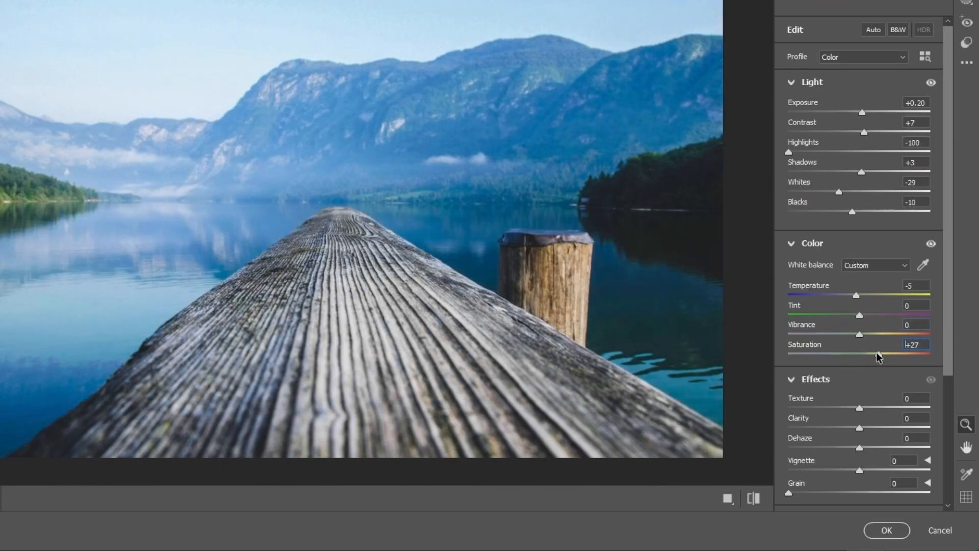
{"action": "left_click_drag", "start_coordinate": [861, 357], "coordinate": [863, 360]}
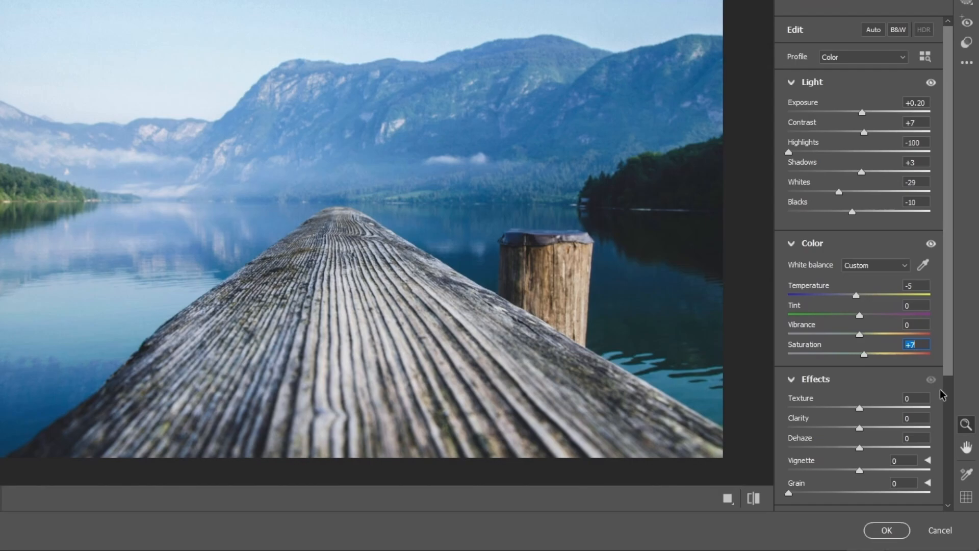
{"action": "left_click_drag", "start_coordinate": [860, 334], "coordinate": [871, 336]}
{"action": "type", "text": "7"}
Raise the texture to +100 while viewing the wood grain up close.
{"action": "mouse_move", "coordinate": [862, 403]}
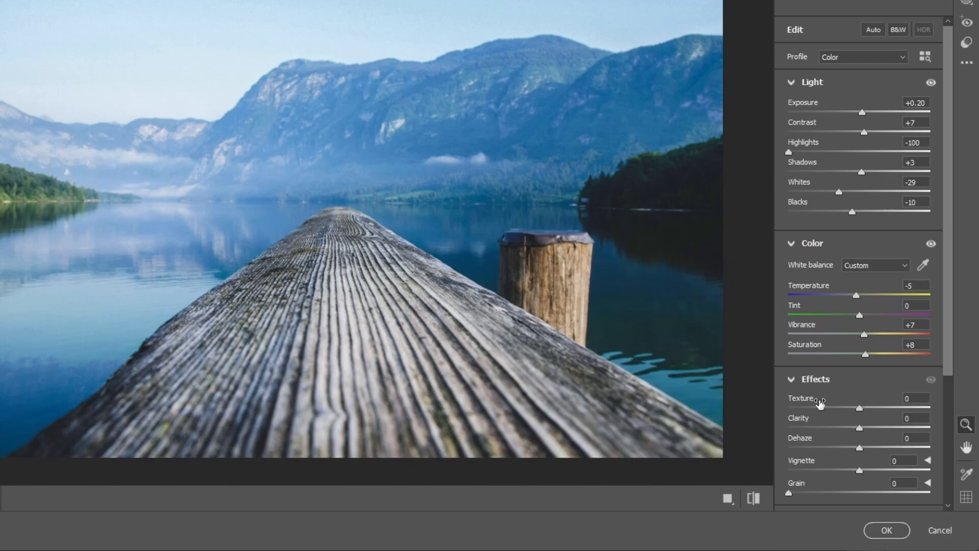
{"action": "key", "text": "alt"}
{"action": "scroll", "coordinate": [315, 268], "scroll_direction": "up", "scroll_amount": 2}
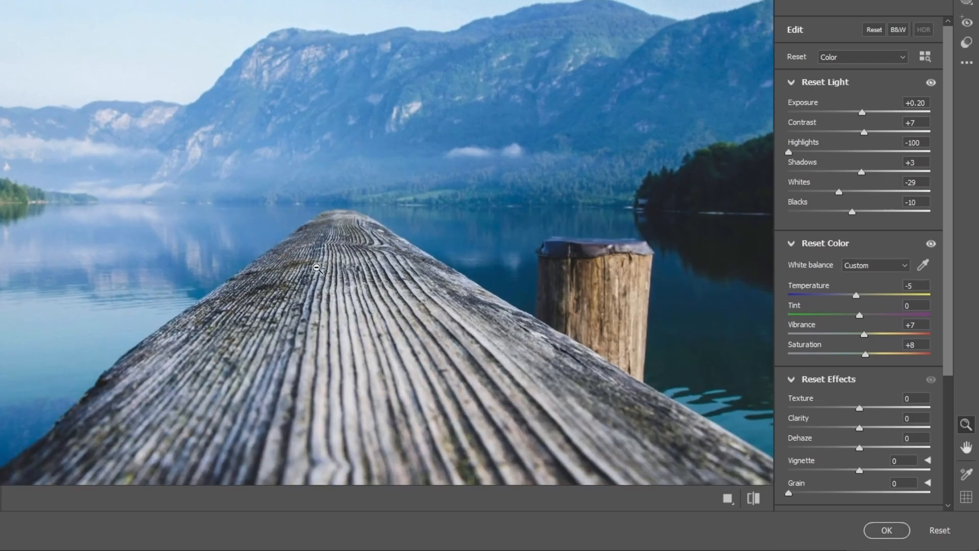
{"action": "scroll", "coordinate": [314, 267], "scroll_direction": "up", "scroll_amount": 2}
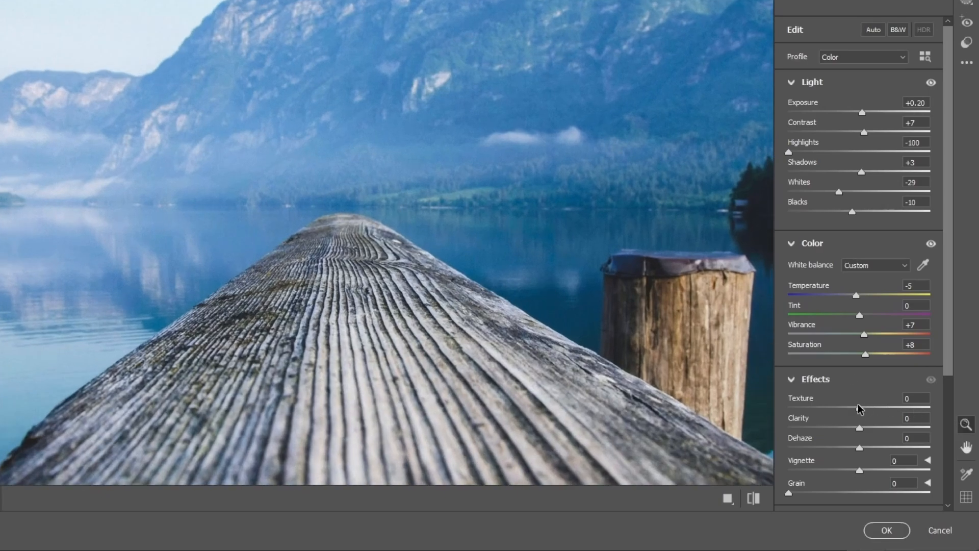
{"action": "left_click_drag", "start_coordinate": [864, 408], "coordinate": [897, 406]}
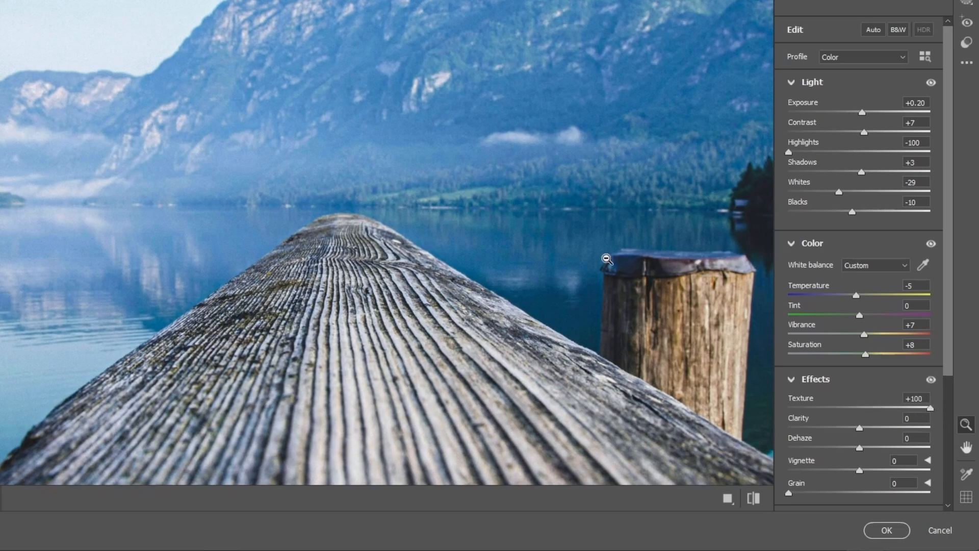
Reduce the texture to +3, comparing the wood grain and water up close.
{"action": "scroll", "coordinate": [263, 204], "scroll_direction": "up", "scroll_amount": 3}
{"action": "left_click_drag", "start_coordinate": [133, 271], "coordinate": [414, 228]}
{"action": "scroll", "coordinate": [414, 228], "scroll_direction": "up", "scroll_amount": 2}
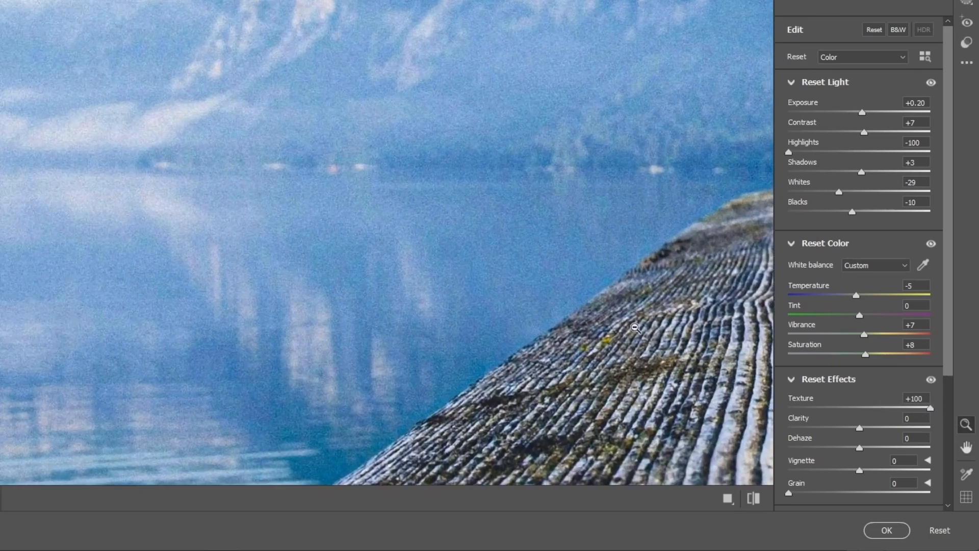
{"action": "mouse_move", "coordinate": [921, 408]}
{"action": "left_mouse_down"}
{"action": "mouse_move", "coordinate": [854, 407]}
{"action": "mouse_move", "coordinate": [915, 405]}
{"action": "left_mouse_up"}
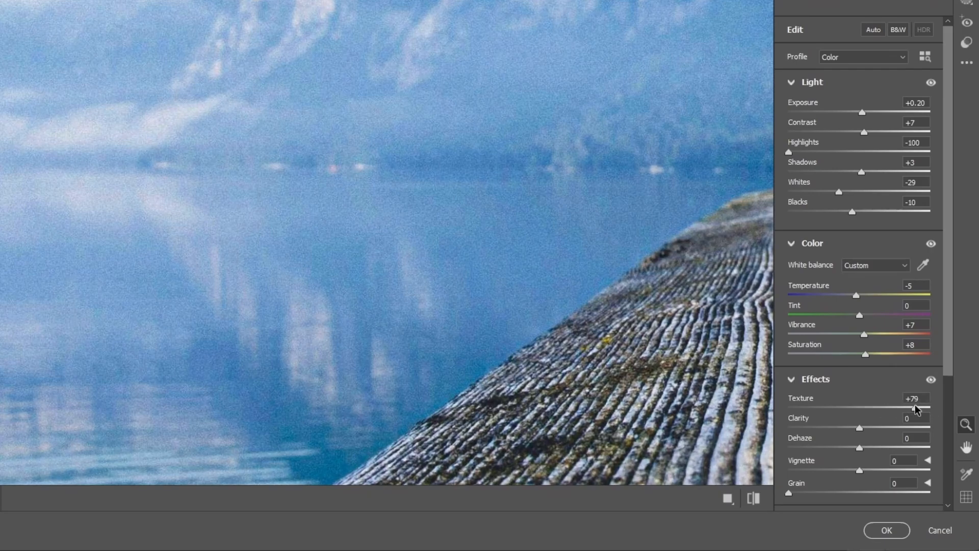
{"action": "left_click", "coordinate": [916, 399]}
{"action": "type", "text": "3"}
{"action": "scroll", "coordinate": [654, 384], "scroll_direction": "down", "scroll_amount": 1}
{"action": "key", "text": "space"}
{"action": "left_click_drag", "start_coordinate": [653, 385], "coordinate": [593, 391]}
{"action": "scroll", "coordinate": [666, 361], "scroll_direction": "down", "scroll_amount": 6}
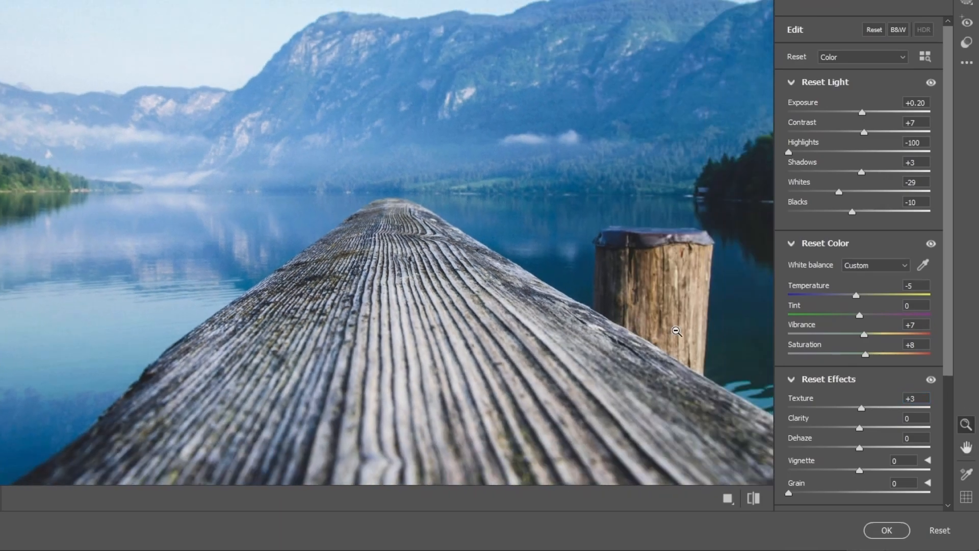
Try lowering the clarity to -7 and -25 while checking the mountains and wood up close.
{"action": "mouse_move", "coordinate": [860, 428]}
{"action": "left_mouse_down"}
{"action": "mouse_move", "coordinate": [909, 421]}
{"action": "mouse_move", "coordinate": [803, 425]}
{"action": "mouse_move", "coordinate": [861, 440]}
{"action": "left_mouse_up"}
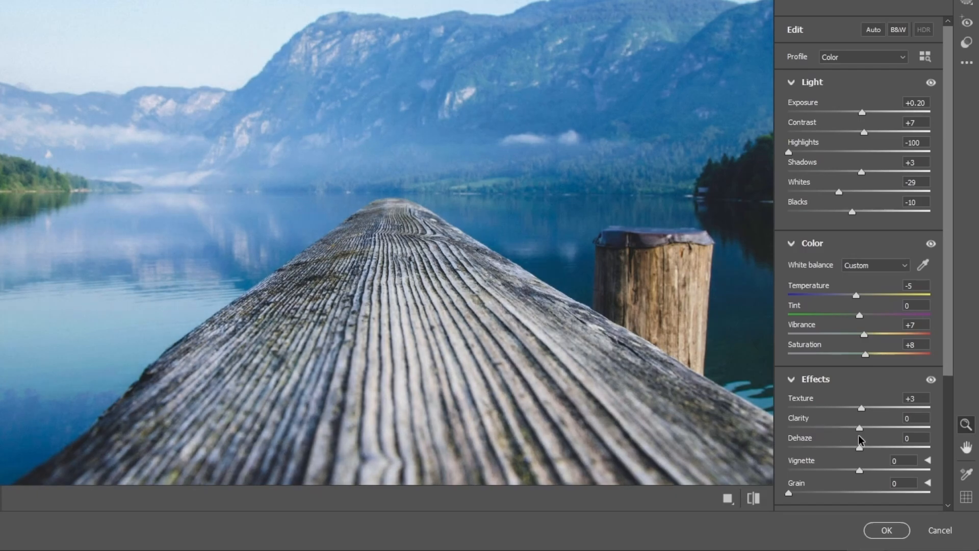
{"action": "scroll", "coordinate": [498, 129], "scroll_direction": "up", "scroll_amount": 4}
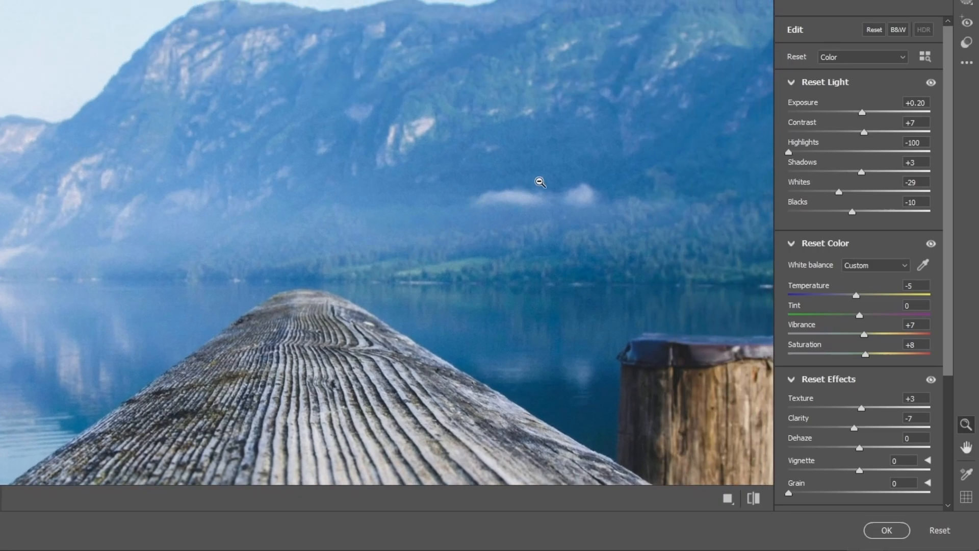
{"action": "scroll", "coordinate": [540, 182], "scroll_direction": "up", "scroll_amount": 1}
{"action": "key", "text": "space"}
{"action": "left_click_drag", "start_coordinate": [431, 299], "coordinate": [478, 108]}
{"action": "left_click_drag", "start_coordinate": [364, 240], "coordinate": [328, 382]}
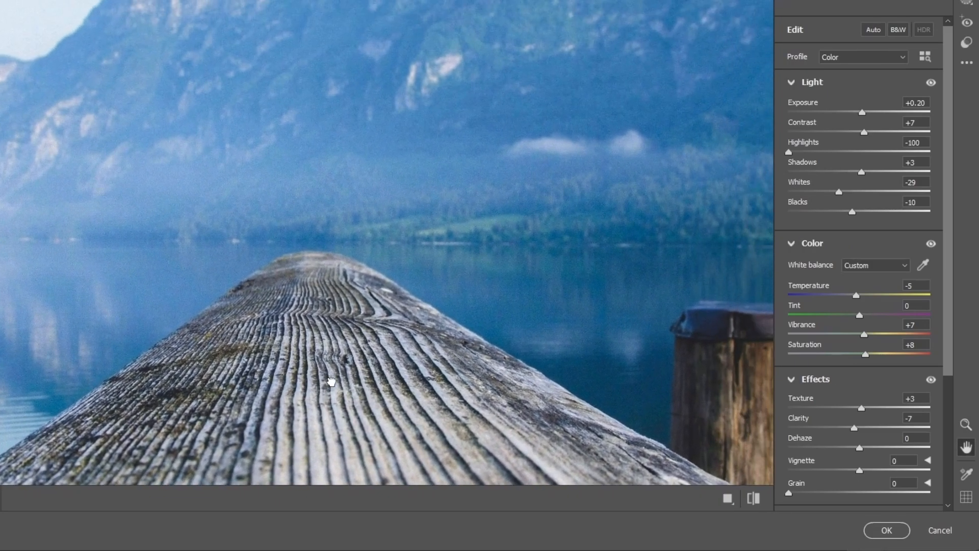
{"action": "mouse_move", "coordinate": [852, 428]}
{"action": "left_mouse_down"}
{"action": "mouse_move", "coordinate": [863, 427]}
{"action": "mouse_move", "coordinate": [841, 426]}
{"action": "left_mouse_up"}
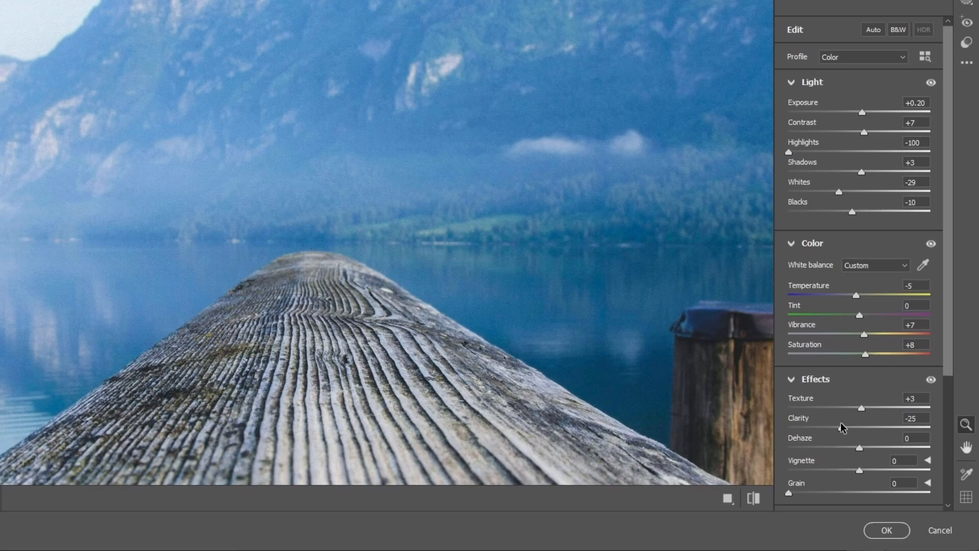
Keep the texture at +3 and set the clarity to -30 for a softer look.
{"action": "left_click_drag", "start_coordinate": [862, 407], "coordinate": [854, 412]}
{"action": "left_click", "coordinate": [920, 397]}
{"action": "type", "text": "3"}
{"action": "key", "text": "Tab"}
{"action": "type", "text": "-30"}
{"action": "scroll", "coordinate": [340, 250], "scroll_direction": "down", "scroll_amount": 5}
{"action": "scroll", "coordinate": [364, 273], "scroll_direction": "down", "scroll_amount": 1}
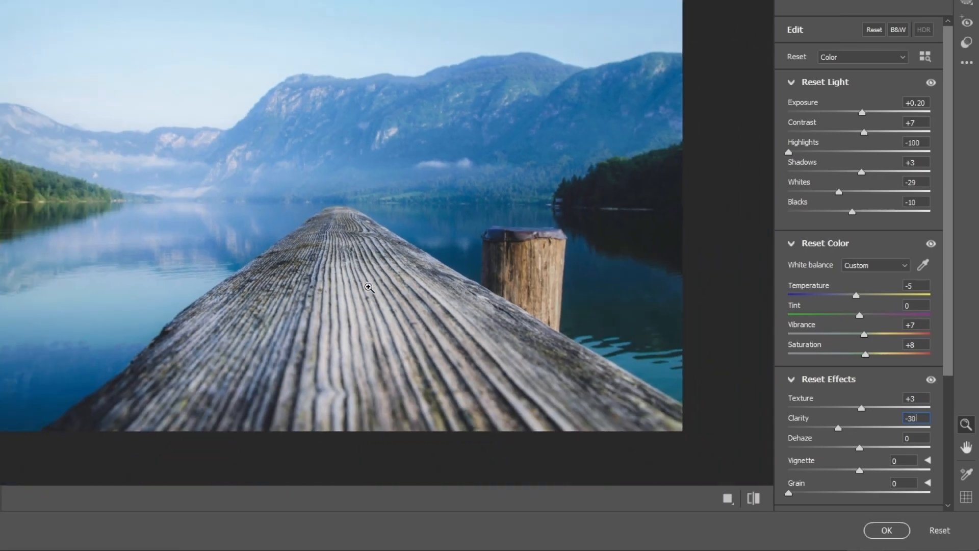
Set the dehaze to +15 to cut through the mist over the lake.
{"action": "scroll", "coordinate": [368, 287], "scroll_direction": "up", "scroll_amount": 2}
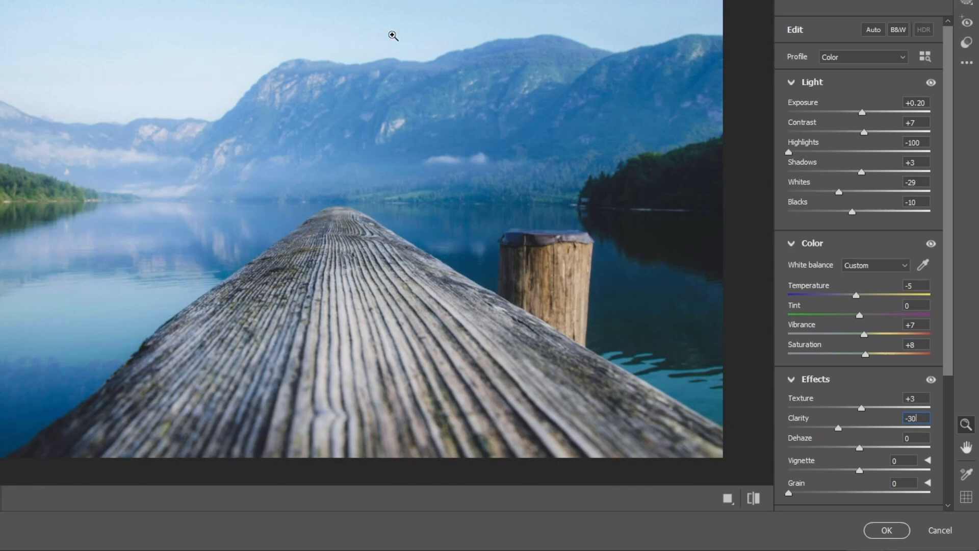
{"action": "left_click_drag", "start_coordinate": [859, 449], "coordinate": [880, 468]}
{"action": "type", "text": "15"}
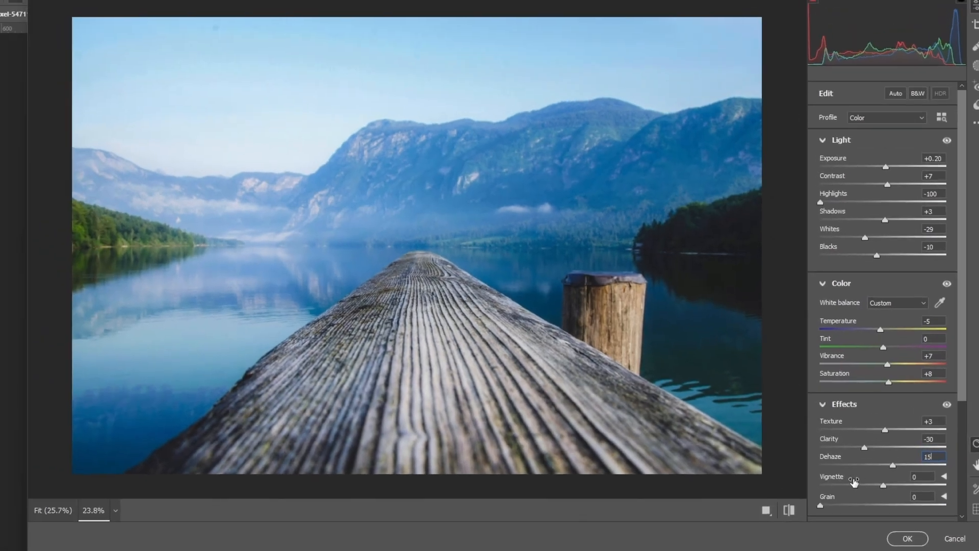
Try a vignette of +11 on the photo, and reset it to 0.
{"action": "mouse_move", "coordinate": [884, 487]}
{"action": "left_mouse_down"}
{"action": "mouse_move", "coordinate": [822, 494]}
{"action": "mouse_move", "coordinate": [916, 495]}
{"action": "mouse_move", "coordinate": [872, 495]}
{"action": "mouse_move", "coordinate": [890, 495]}
{"action": "left_mouse_up"}
{"action": "left_click", "coordinate": [926, 476]}
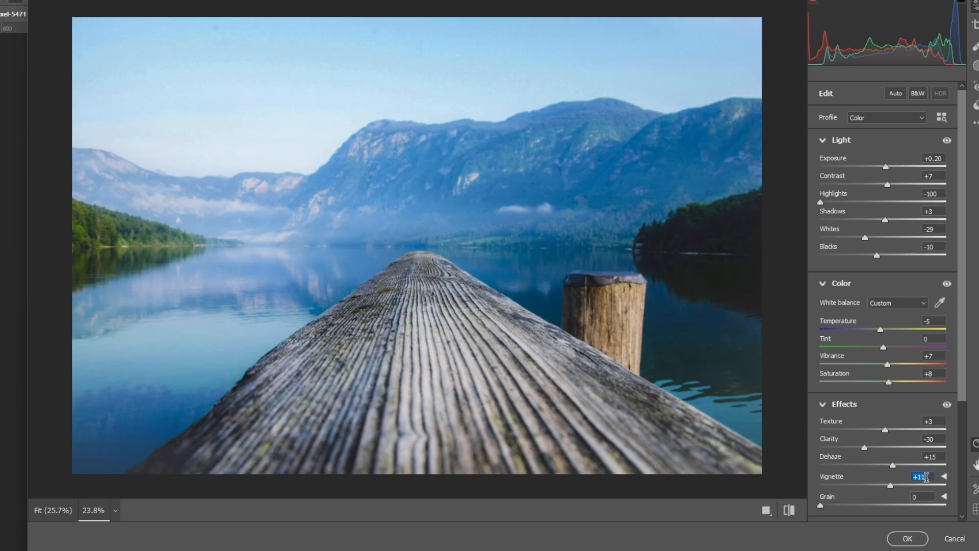
{"action": "type", "text": "0"}
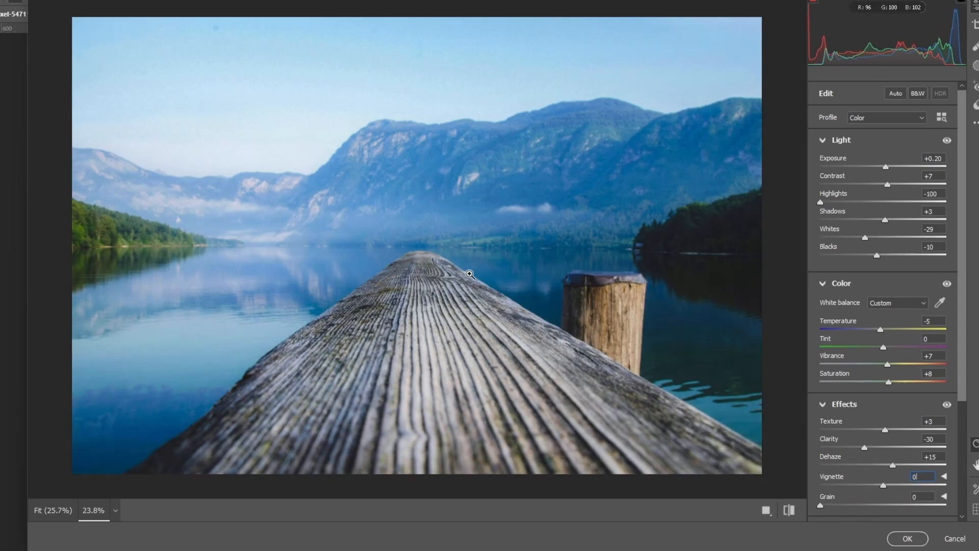
Try adding grain while viewing the photo up close, and reset it to 0.
{"action": "scroll", "coordinate": [445, 174], "scroll_direction": "up", "scroll_amount": 2}
{"action": "scroll", "coordinate": [445, 174], "scroll_direction": "up", "scroll_amount": 6}
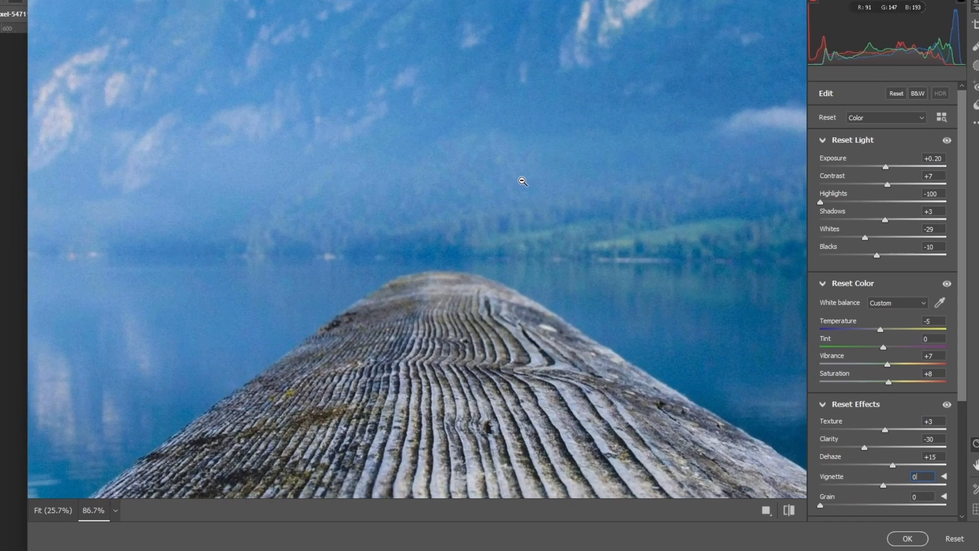
{"action": "left_click_drag", "start_coordinate": [867, 505], "coordinate": [820, 504]}
{"action": "scroll", "coordinate": [800, 406], "scroll_direction": "down", "scroll_amount": 2}
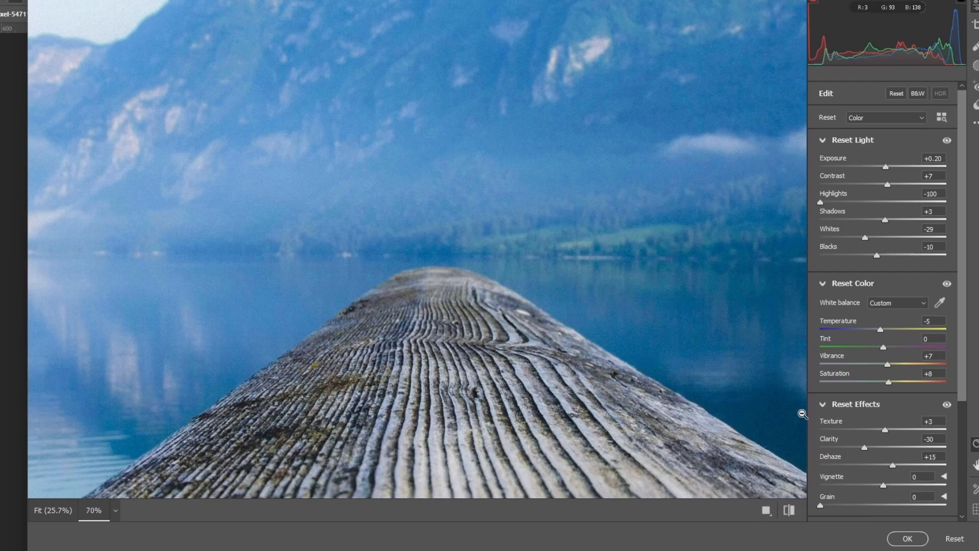
Review the whole photo and apply the Camera Raw Filter adjustments to the layer.
{"action": "scroll", "coordinate": [893, 499], "scroll_direction": "down", "scroll_amount": 2}
{"action": "scroll", "coordinate": [876, 415], "scroll_direction": "down", "scroll_amount": 2}
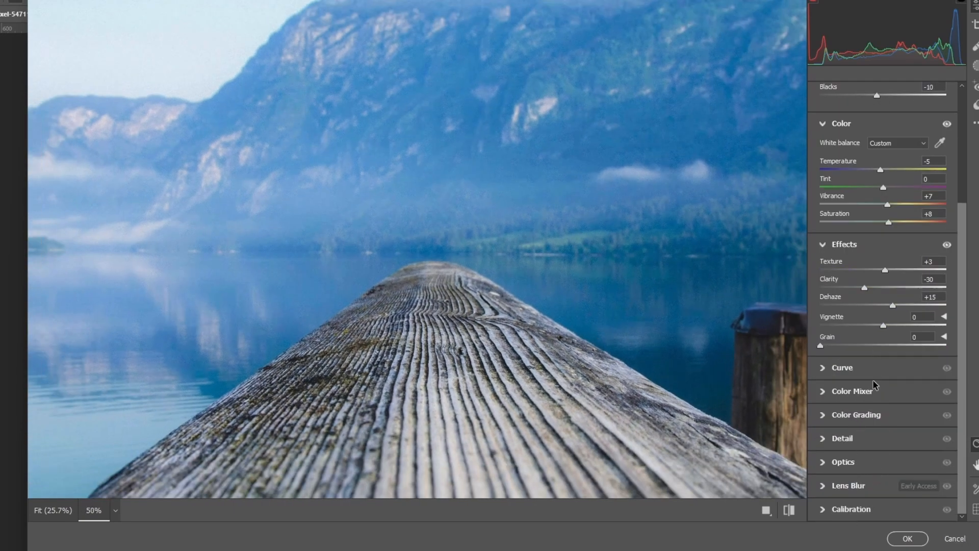
{"action": "scroll", "coordinate": [834, 402], "scroll_direction": "down", "scroll_amount": 2}
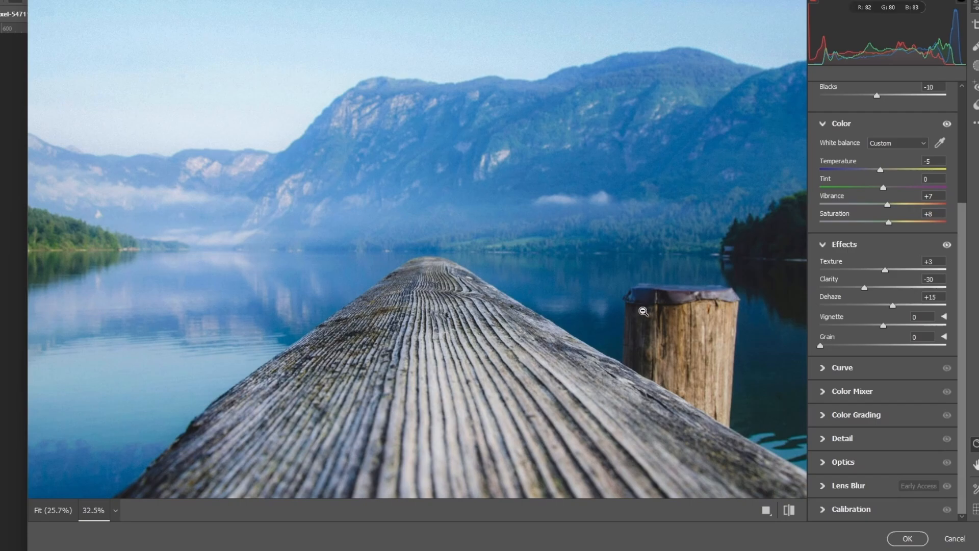
{"action": "scroll", "coordinate": [487, 301], "scroll_direction": "down", "scroll_amount": 1}
{"action": "scroll", "coordinate": [487, 301], "scroll_direction": "down", "scroll_amount": 2}
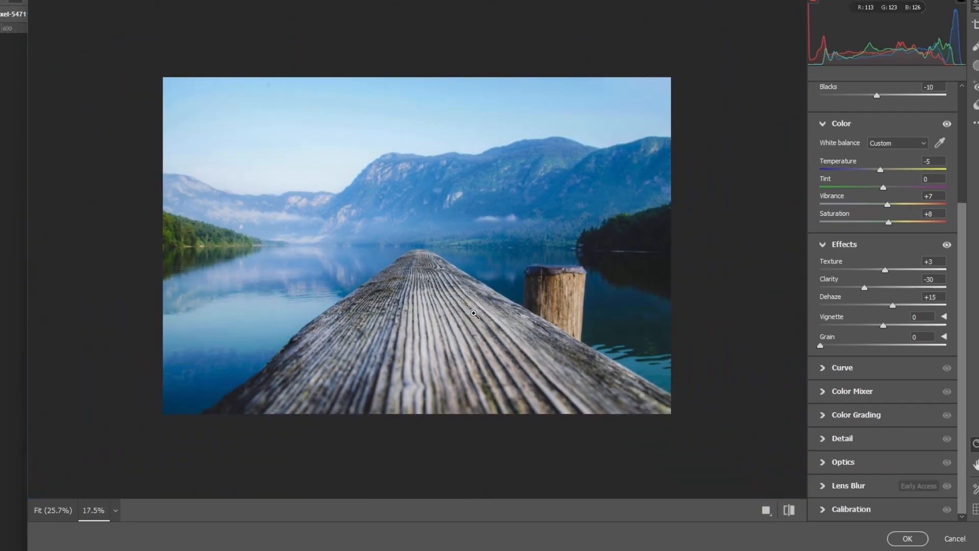
{"action": "scroll", "coordinate": [452, 297], "scroll_direction": "up", "scroll_amount": 2}
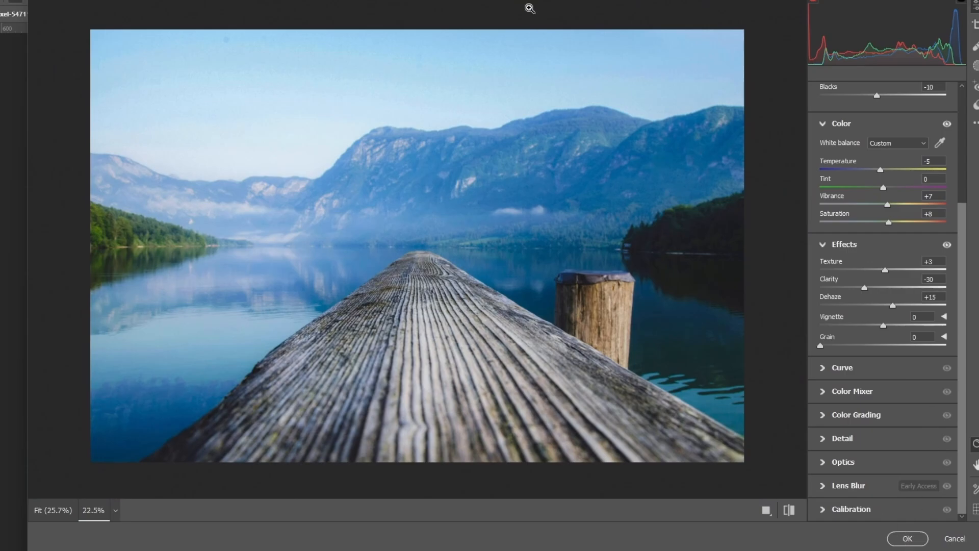
{"action": "left_click", "coordinate": [908, 535]}
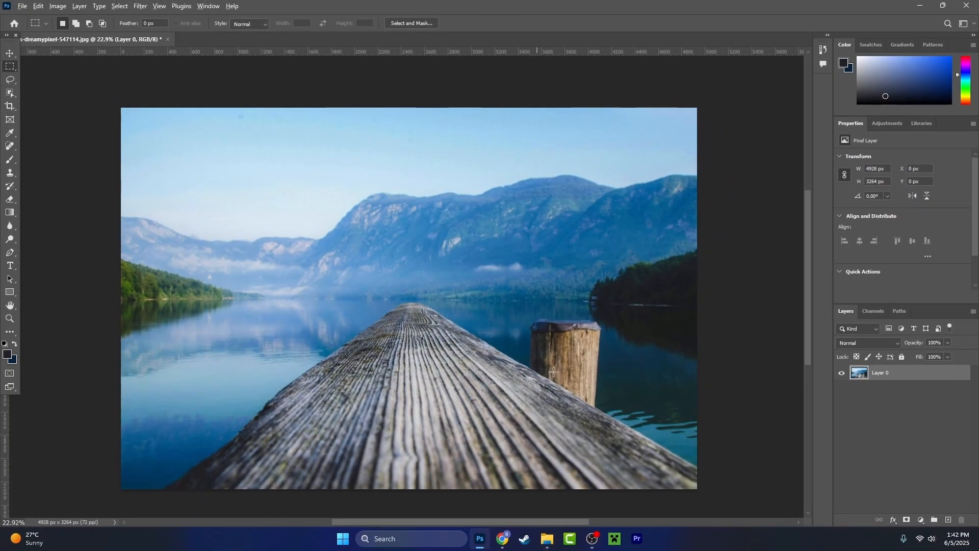
{"action": "scroll", "coordinate": [636, 405], "scroll_direction": "down", "scroll_amount": 1}
{"action": "scroll", "coordinate": [630, 400], "scroll_direction": "up", "scroll_amount": 3}
{"action": "left_click_drag", "start_coordinate": [545, 371], "coordinate": [571, 365]}
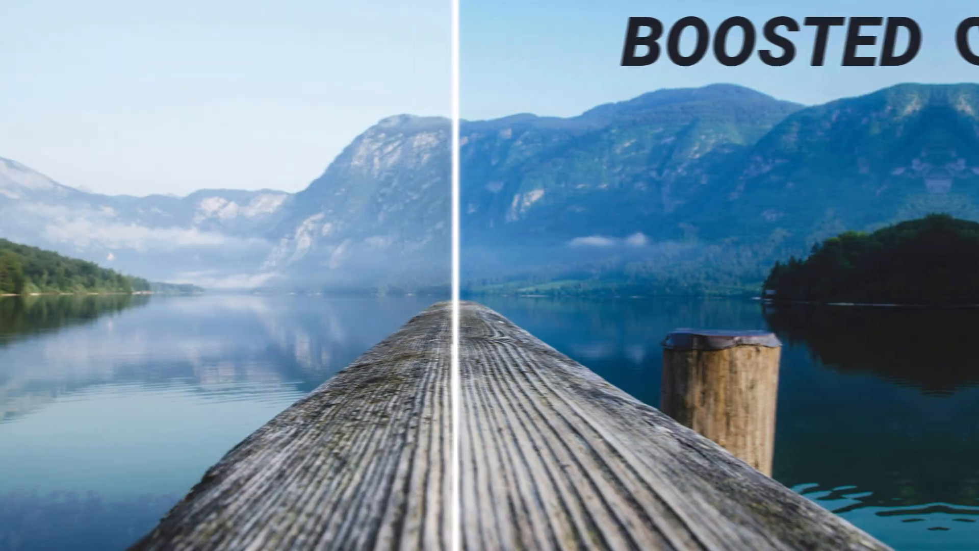